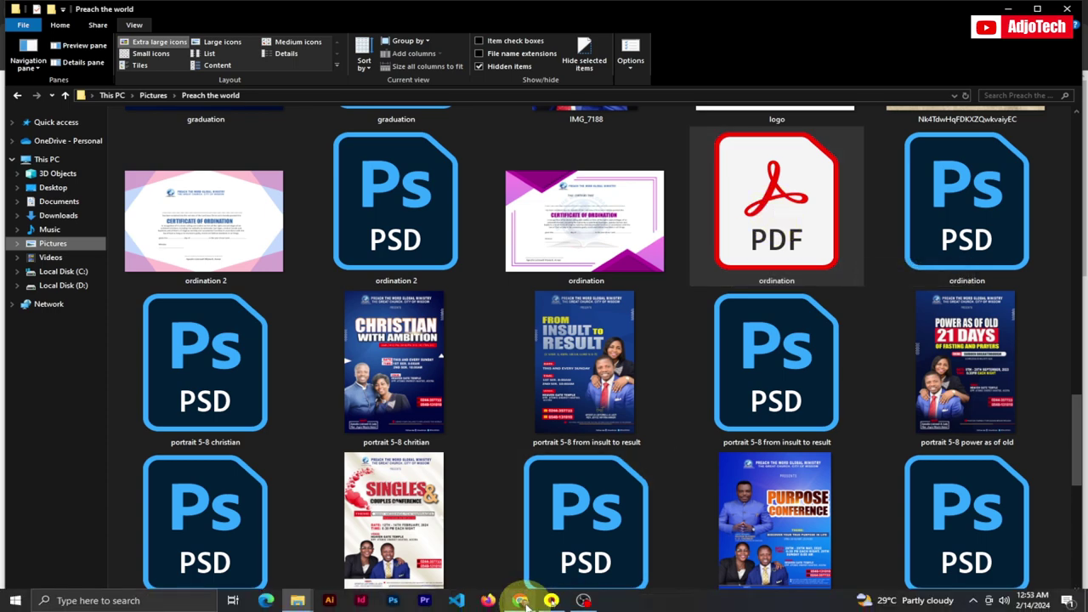
Bring the Chrome window with compressjpeg.com forward and scroll to its upload area.
left_click(520, 601)
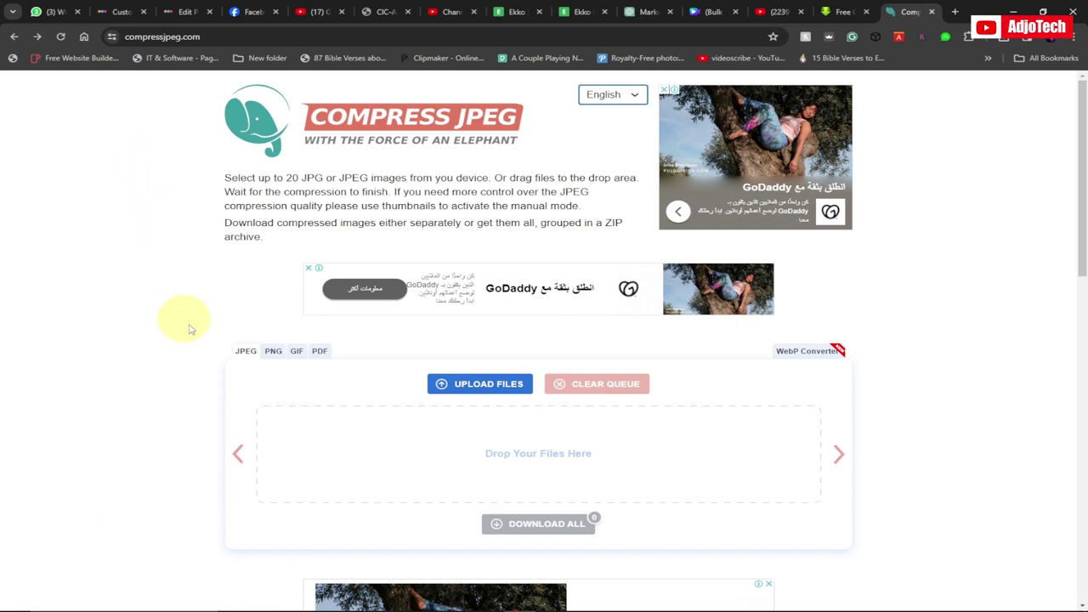
scroll(214, 405, "down", 1)
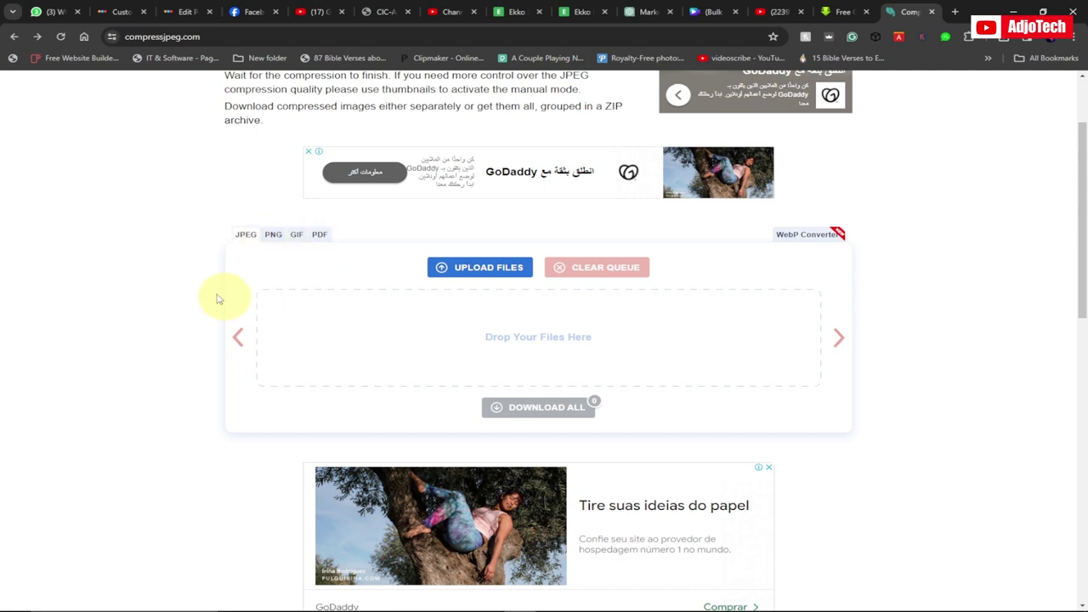
scroll(216, 298, "up", 1)
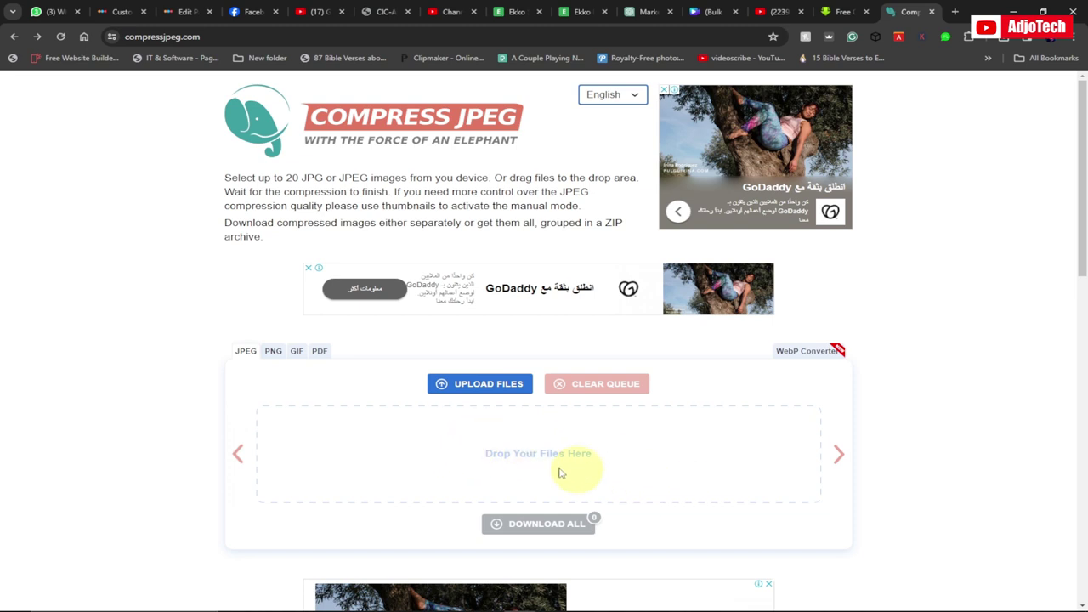
scroll(495, 449, "down", 1)
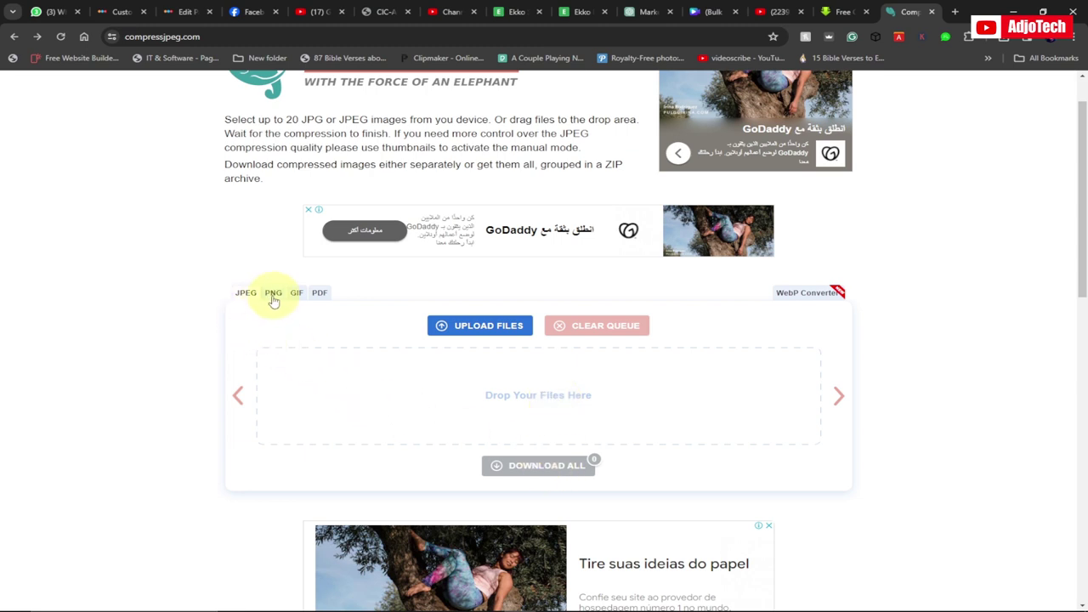
Load shrinkpdf.com via the PDF tab and scroll to its drop area.
left_click(319, 296)
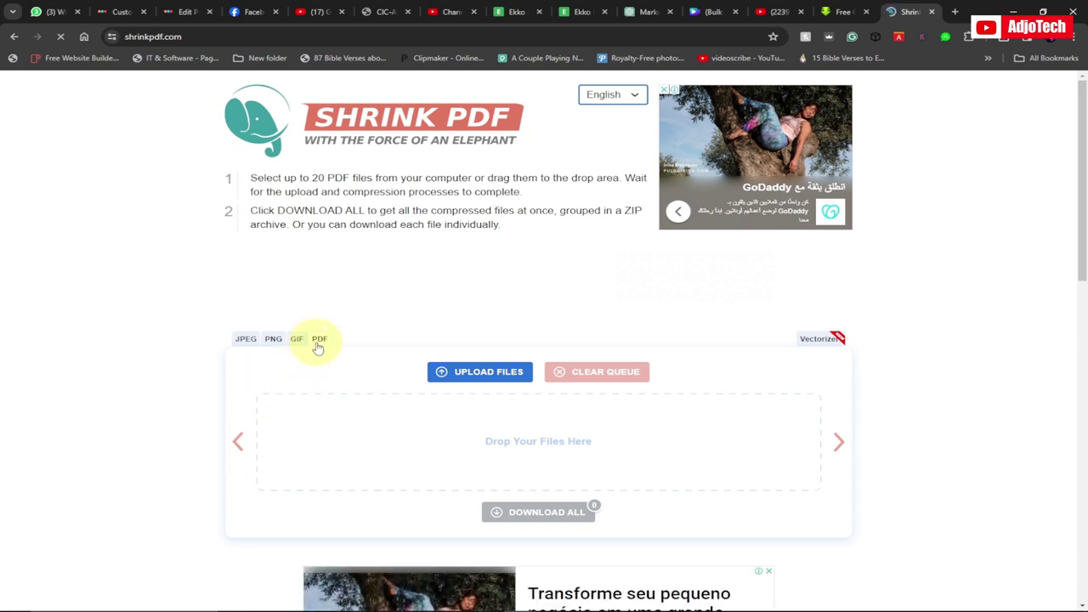
scroll(516, 449, "down", 1)
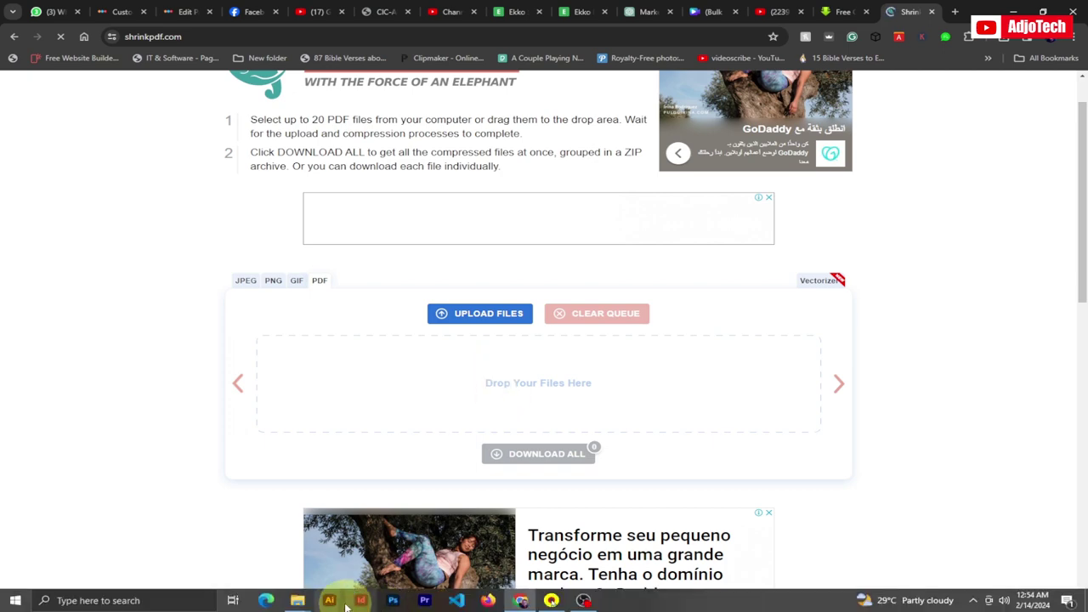
mouse_move(296, 601)
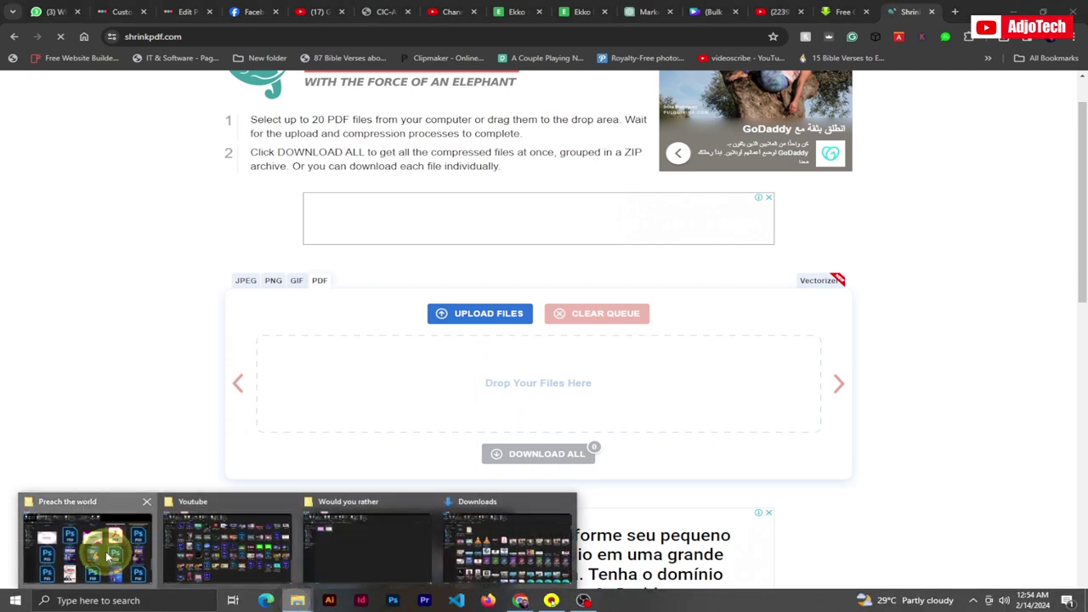
Drag ordination.pdf from the Preach the world folder into ShrinkPDF's drop area.
left_click(97, 539)
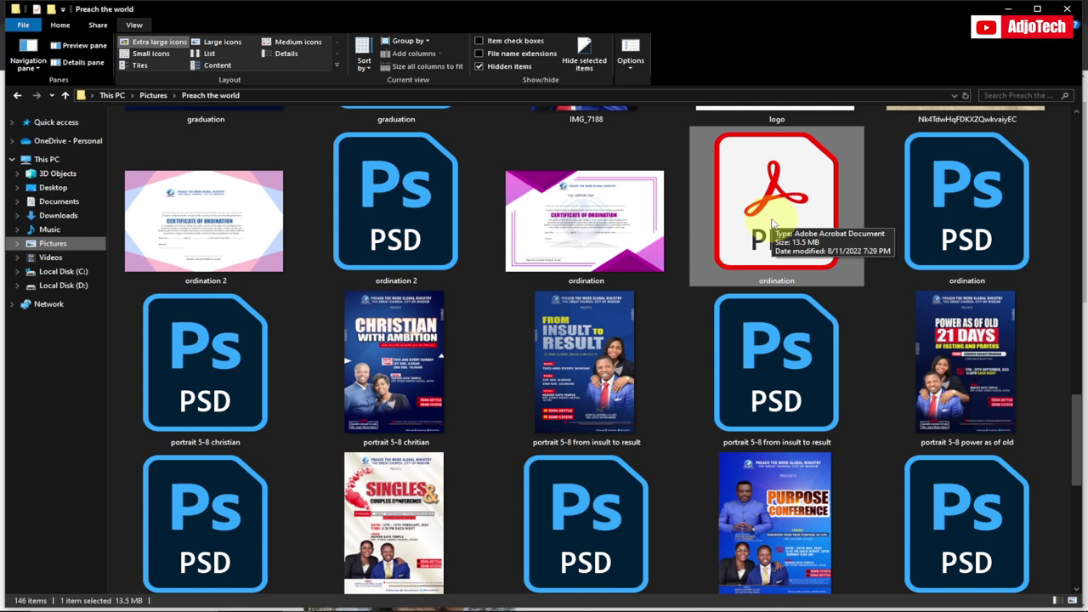
mouse_move(772, 223)
left_mouse_down()
mouse_move(527, 605)
mouse_move(495, 397)
left_mouse_up()
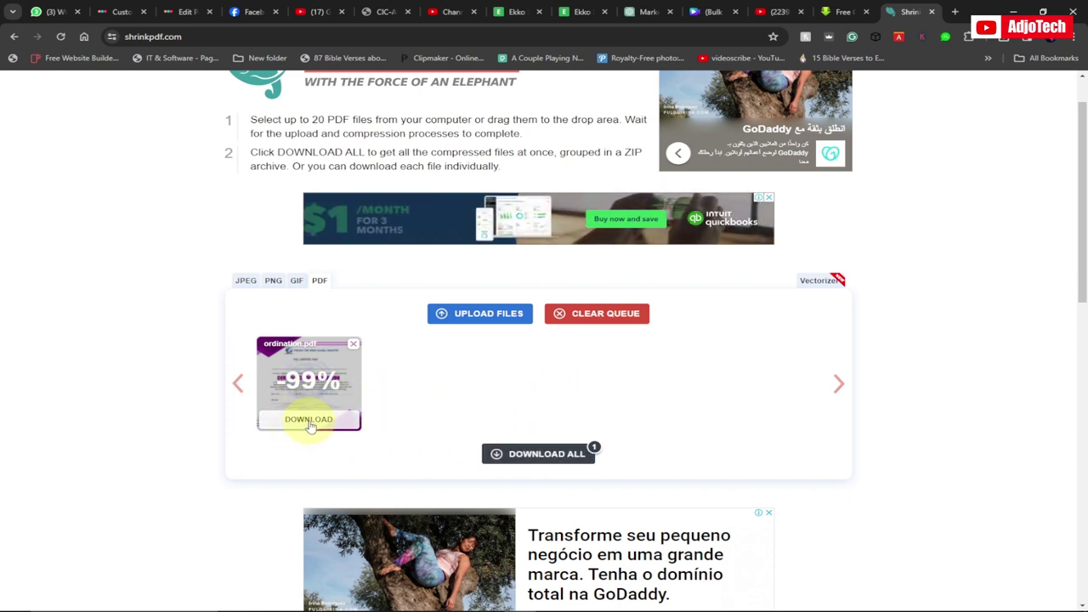
Download the compressed ordination-min.pdf and reveal it in the Downloads folder.
left_click(305, 425)
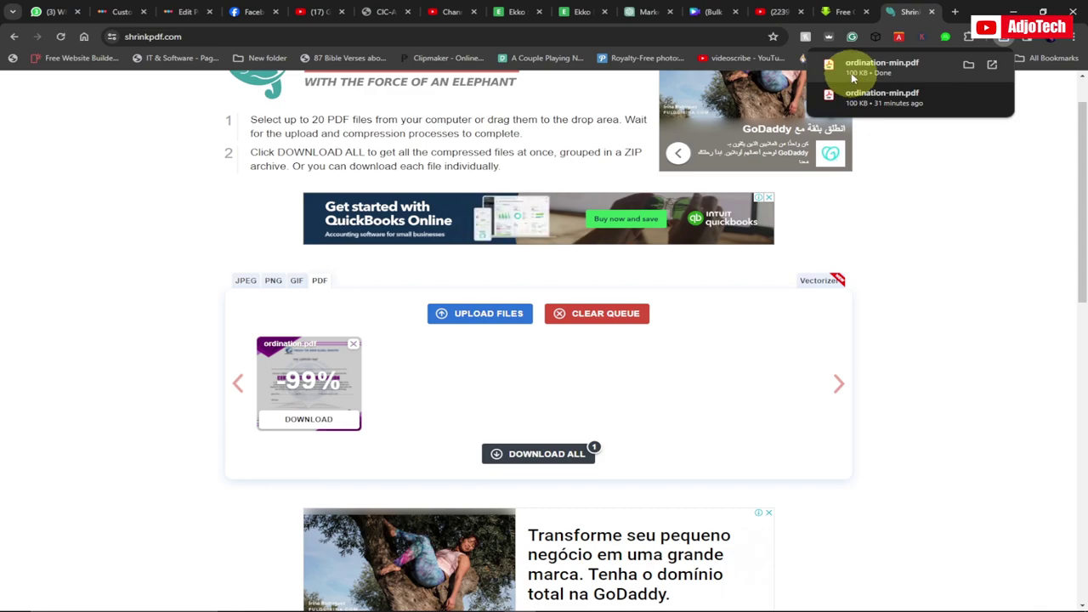
left_click(967, 64)
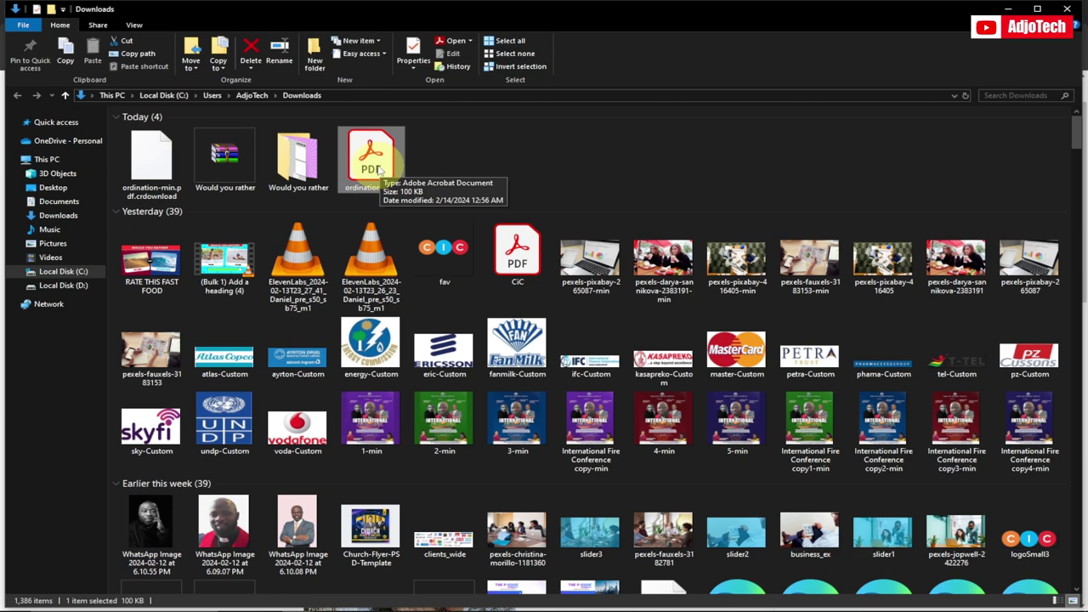
Open ordination-min.pdf from Downloads in Adobe Acrobat.
left_click(380, 170)
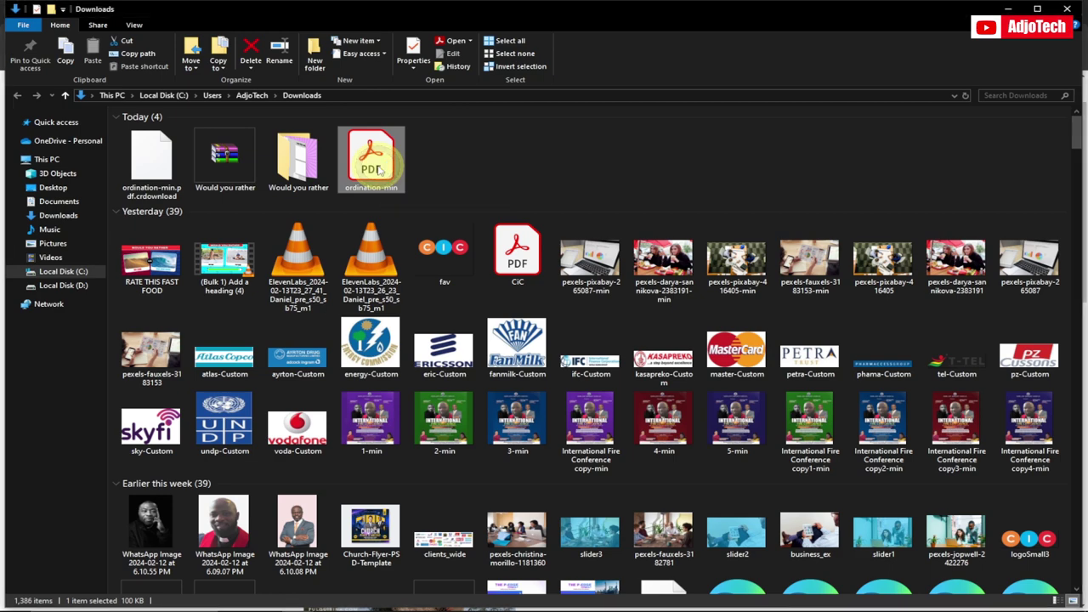